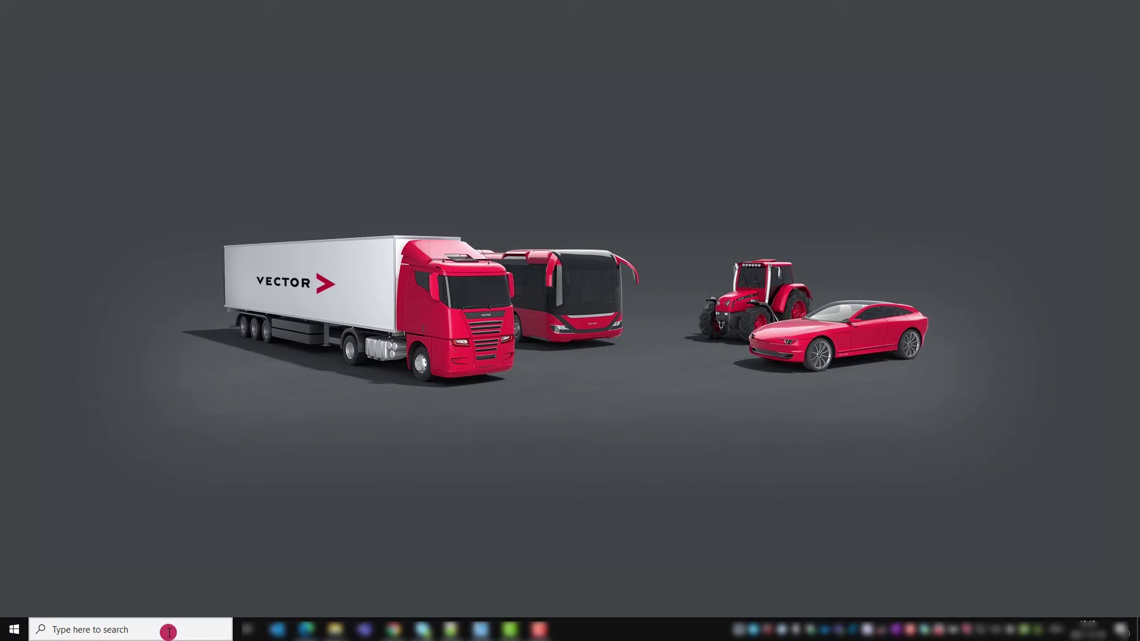
- Find Control Panel through the taskbar search and launch Vector Hardware from All Control Panel Items
type("contol panel")
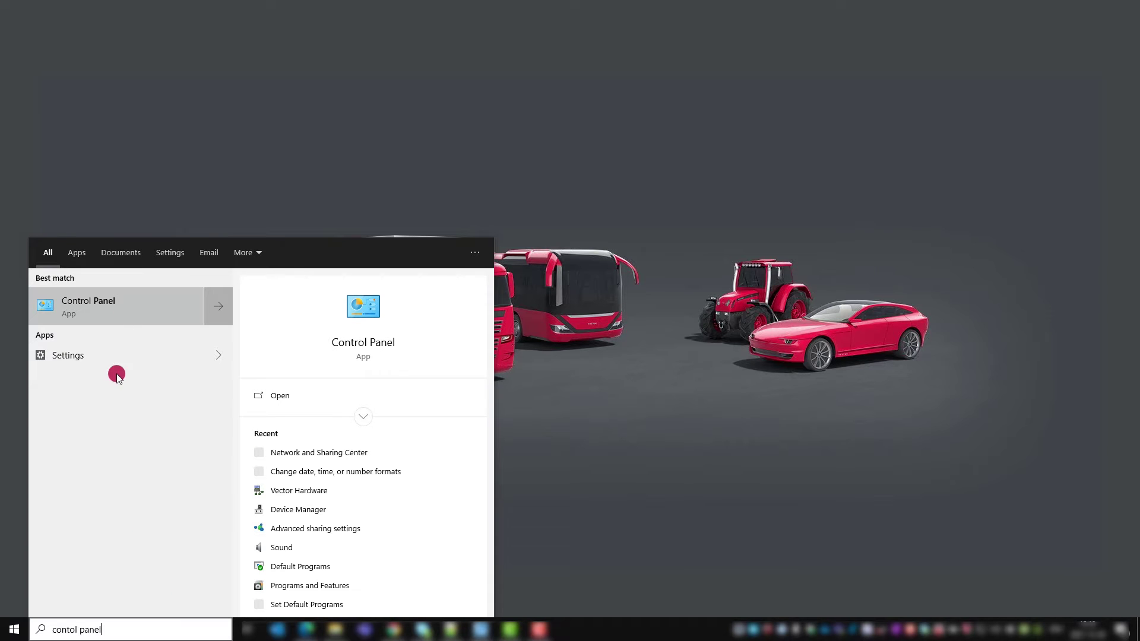
left_click(122, 306)
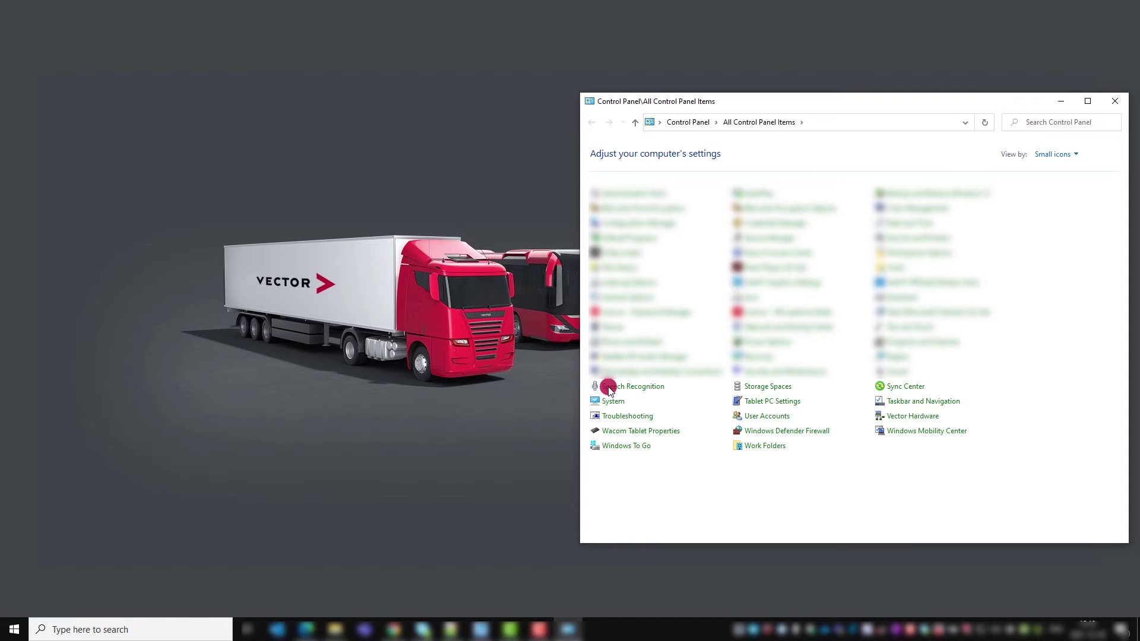
left_click(910, 418)
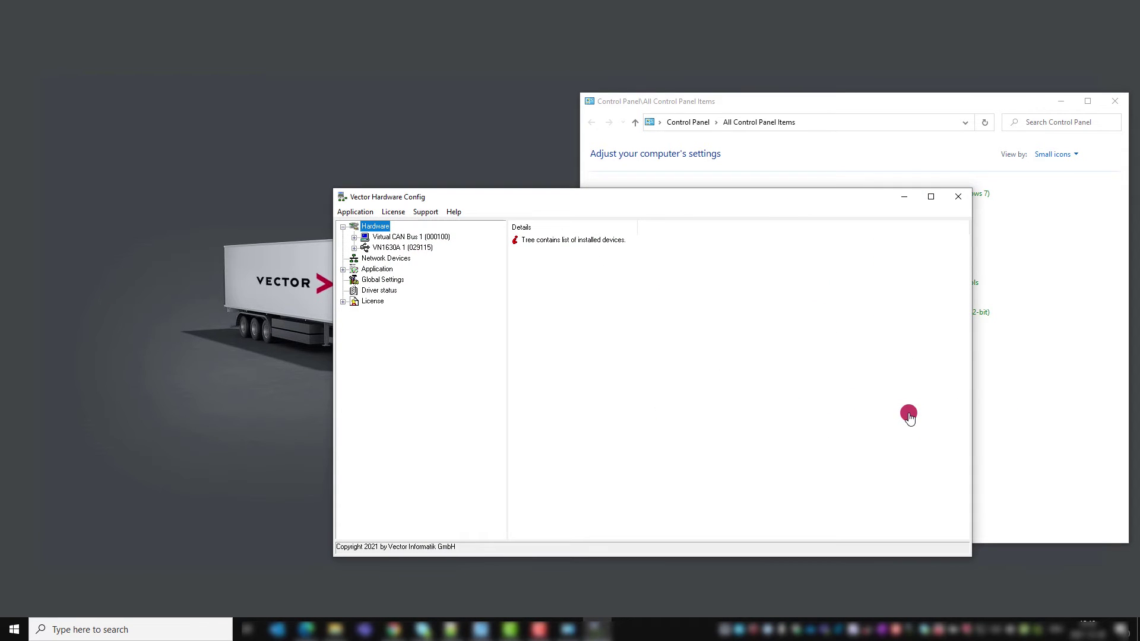
- Check under Help > About that the installed Hardware Config version is v21.10.20
left_click(454, 212)
left_click(472, 242)
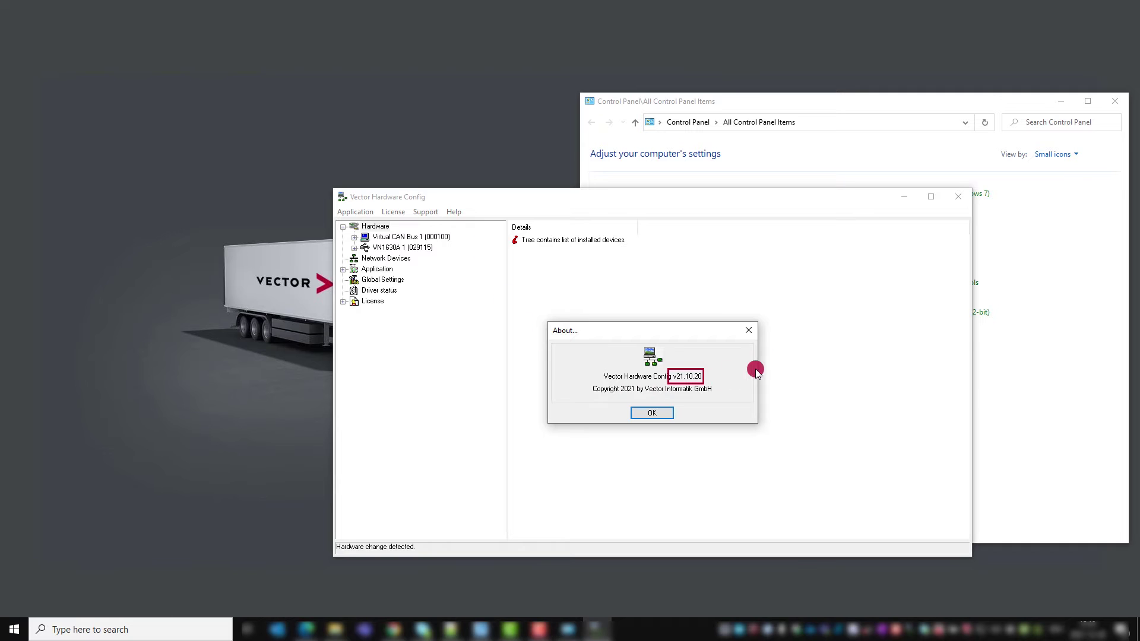
left_click(643, 414)
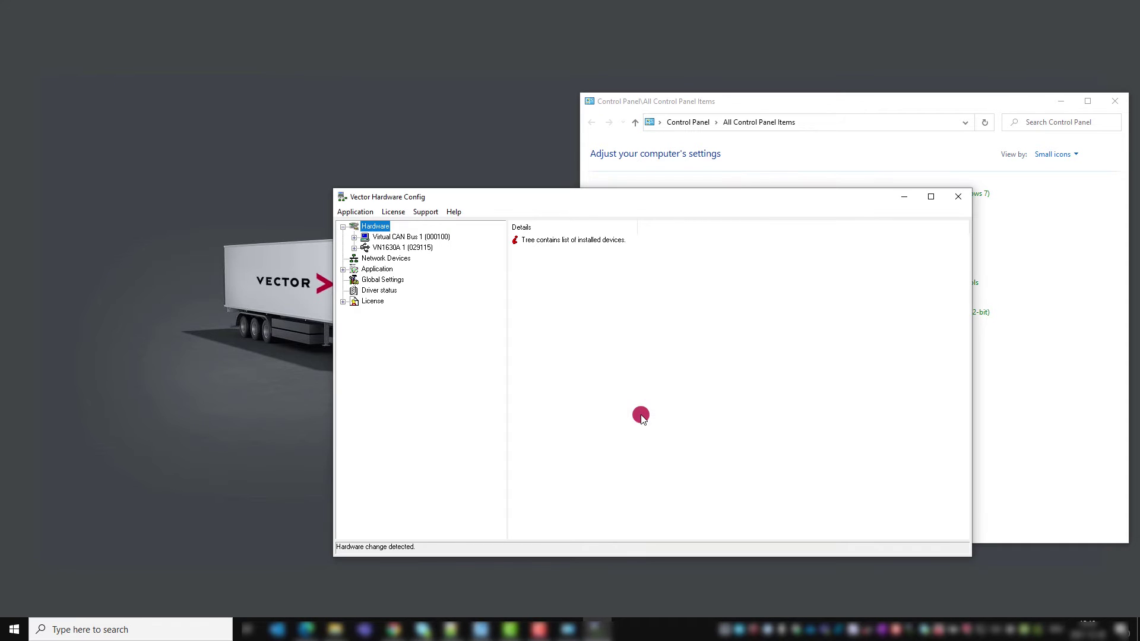
- Run Support > Check internet for updates to show vector.com's Driver/Firmware downloads
left_click(452, 212)
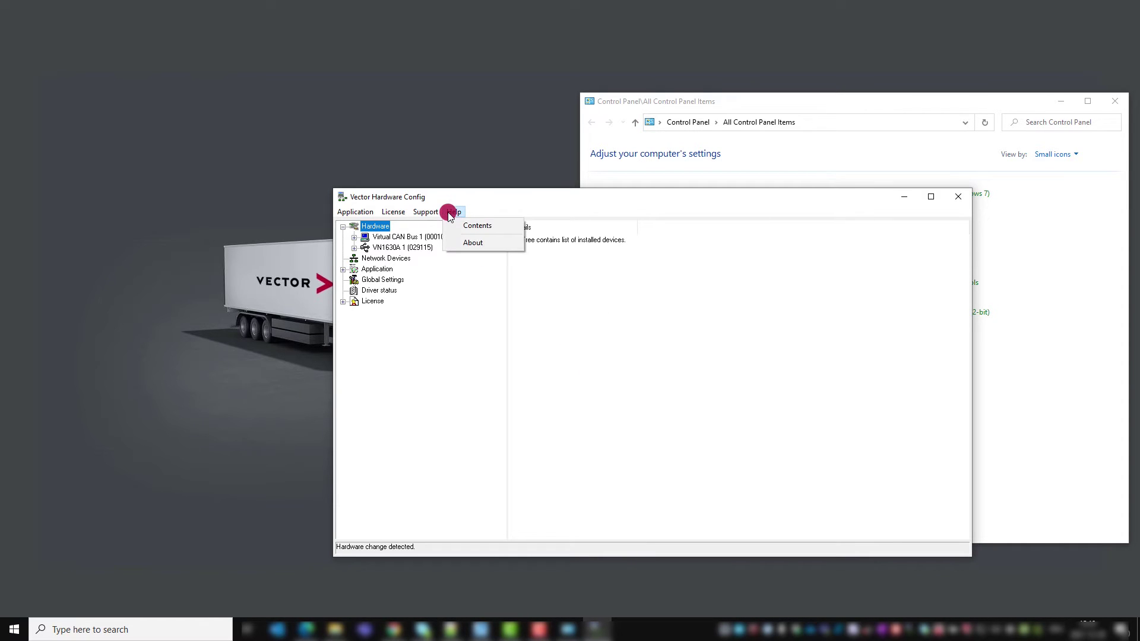
mouse_move(424, 213)
left_click(431, 238)
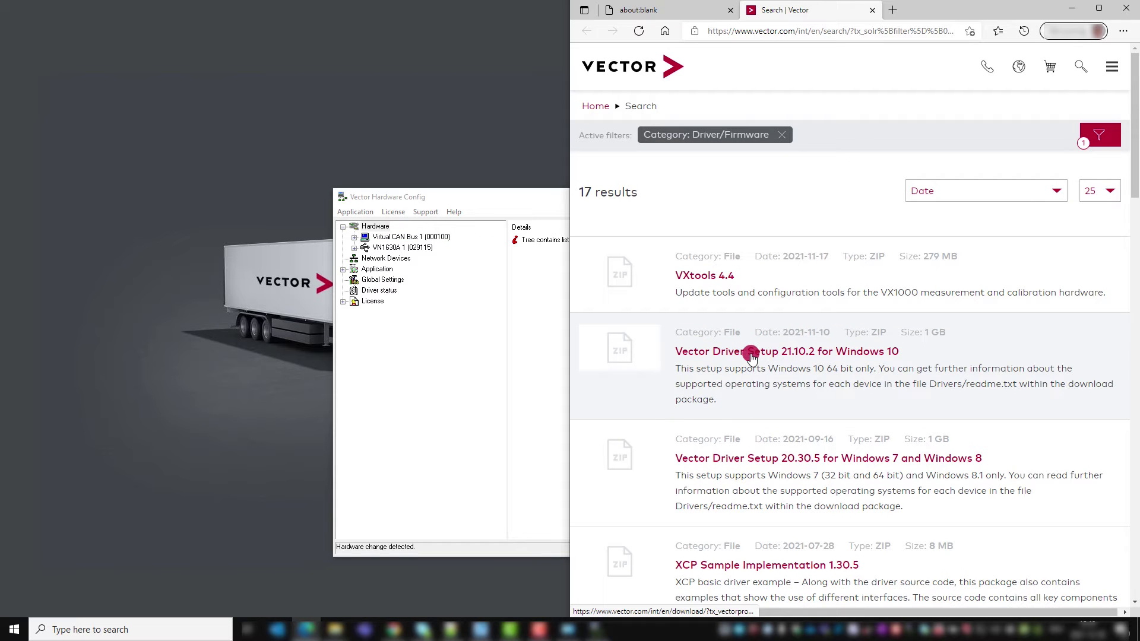
- Open the date-sorted Vector Driver Setup 21.10.2 for Windows 10 page and recheck Hardware Config's About version
left_click(993, 190)
left_click(955, 280)
left_click(766, 353)
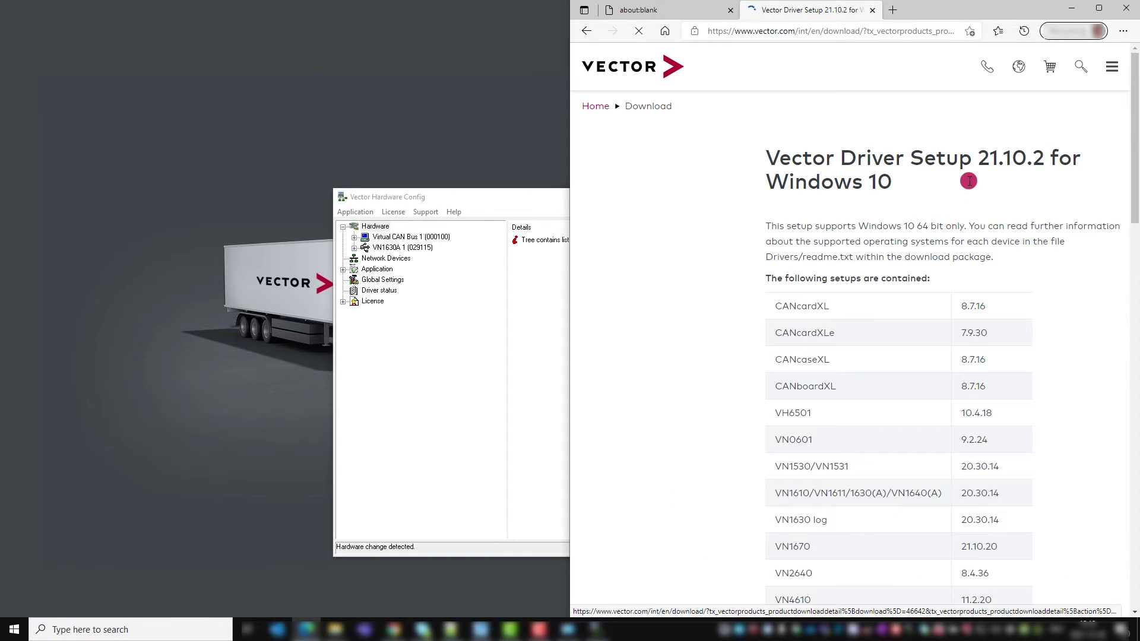
left_click(453, 212)
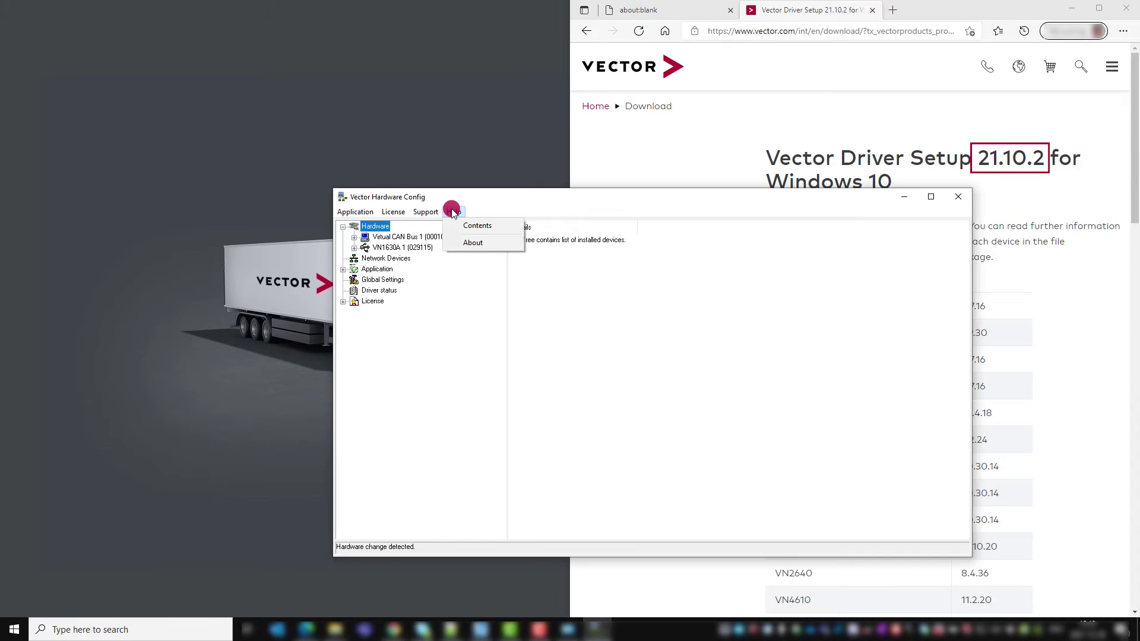
left_click(456, 242)
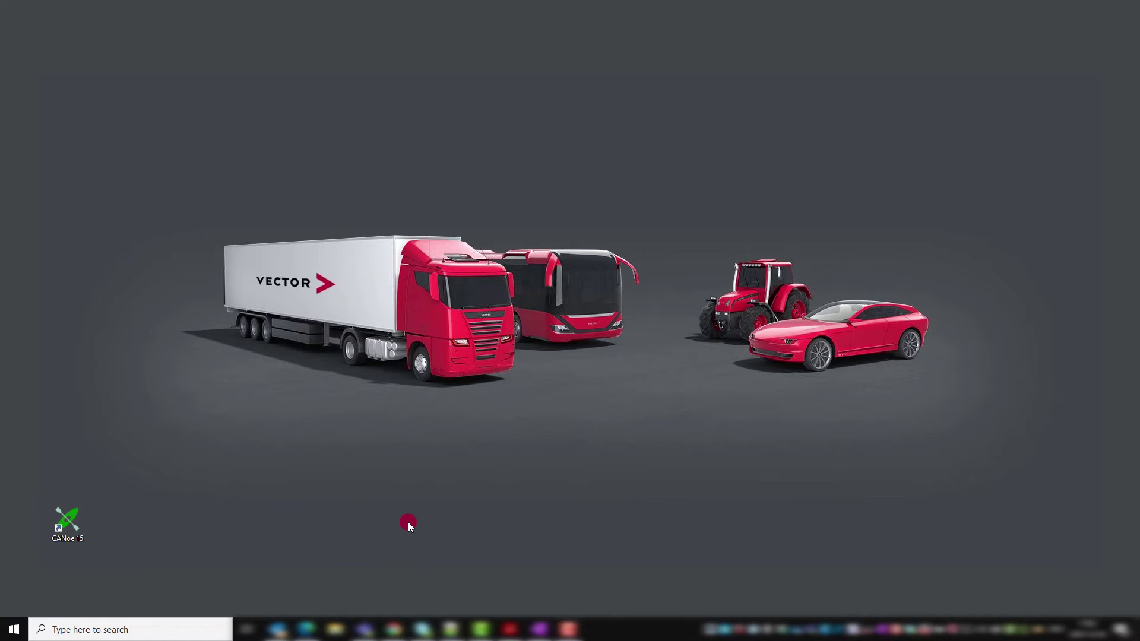
- Launch CANoe 15, accept the disclaimer, and view version 15.4.35 (SP4) under File > Help
double_click(70, 523)
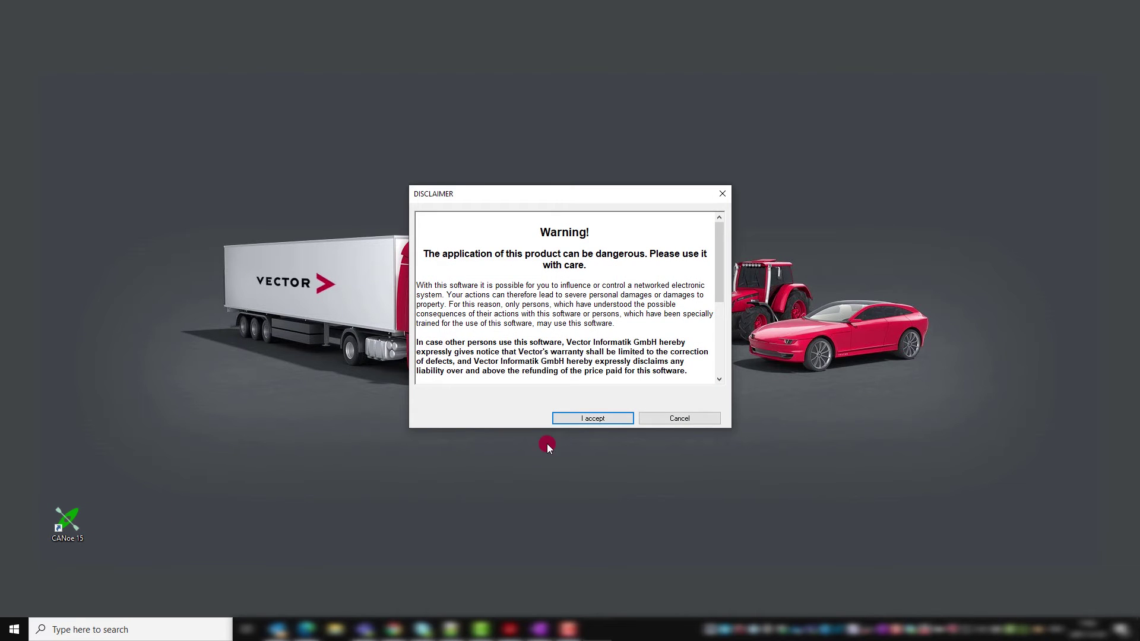
left_click(583, 420)
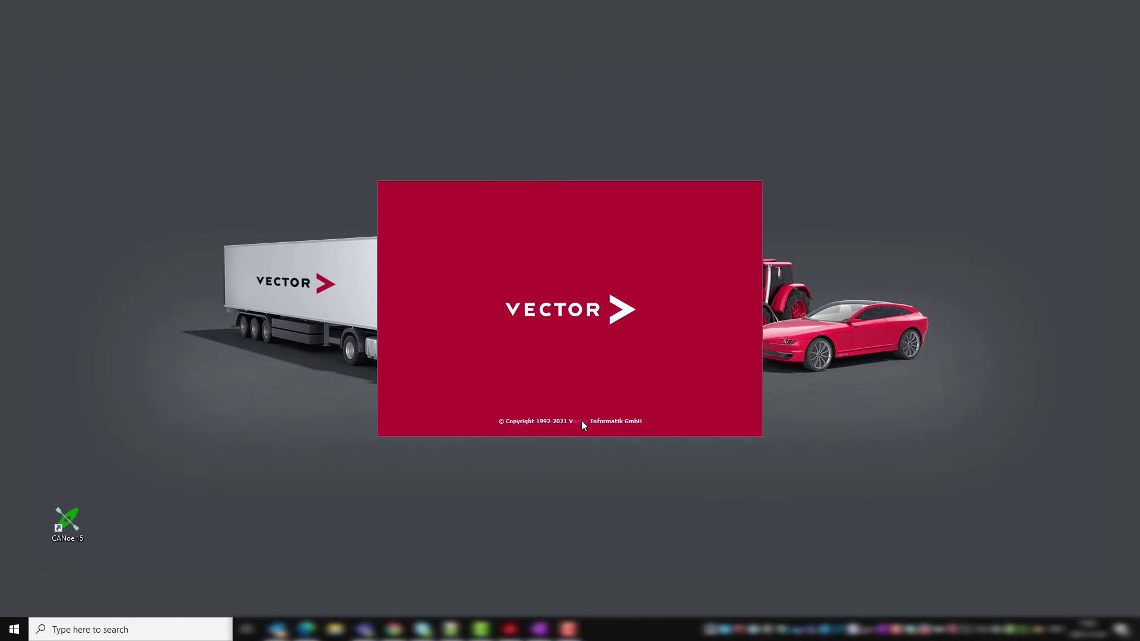
left_click(582, 420)
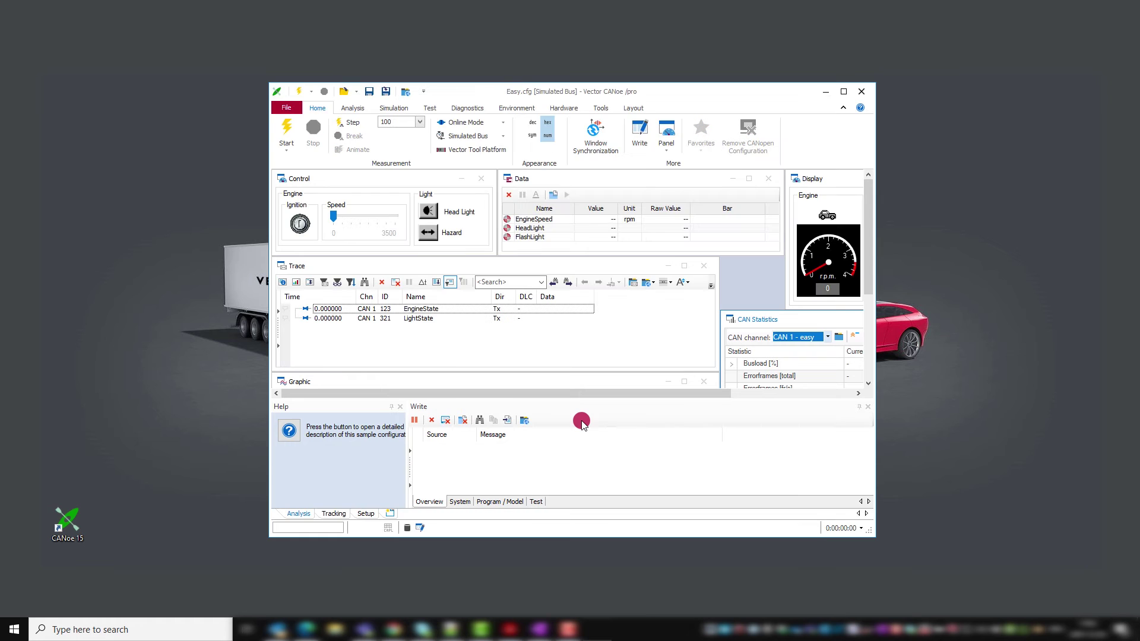
left_click(283, 108)
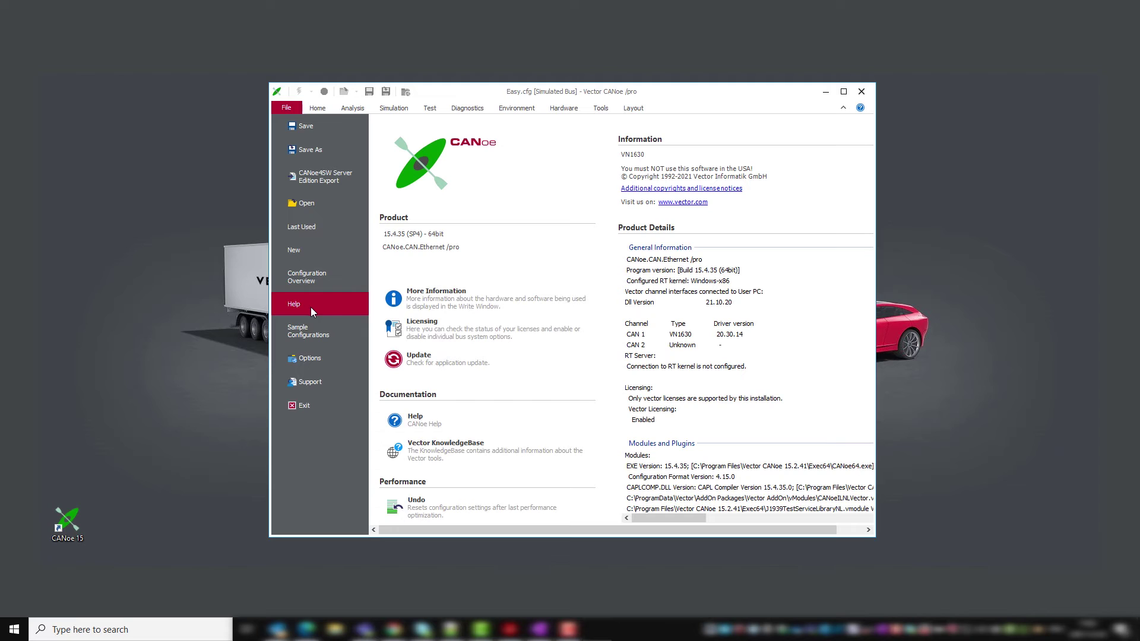
left_click(403, 236)
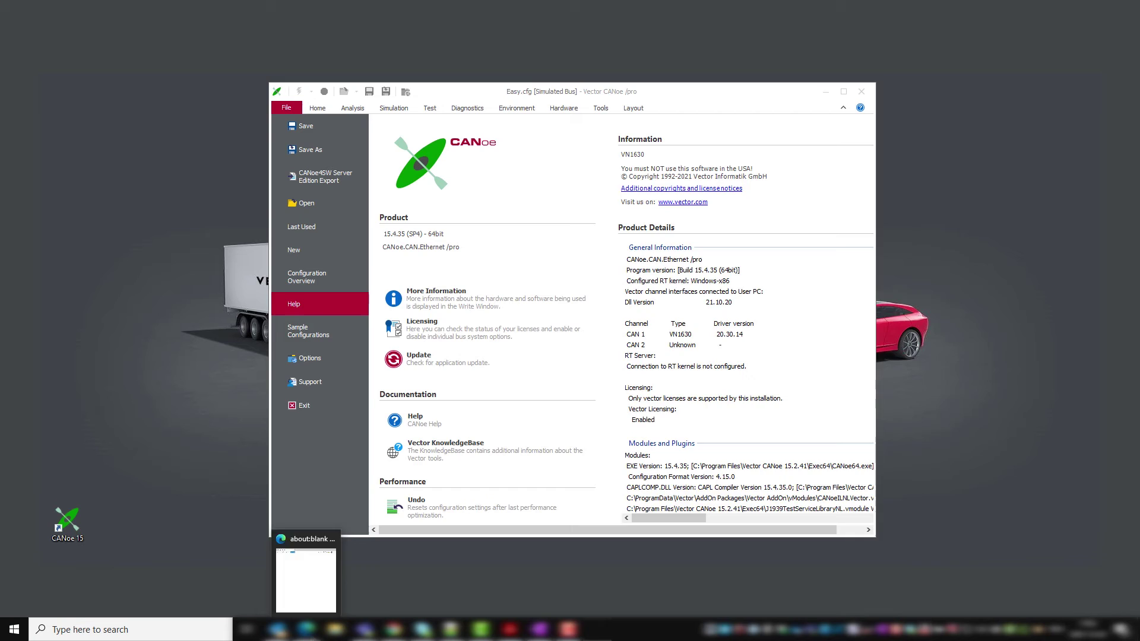
- Load vector.com/servicepacks in the browser
left_click(619, 232)
type("vect")
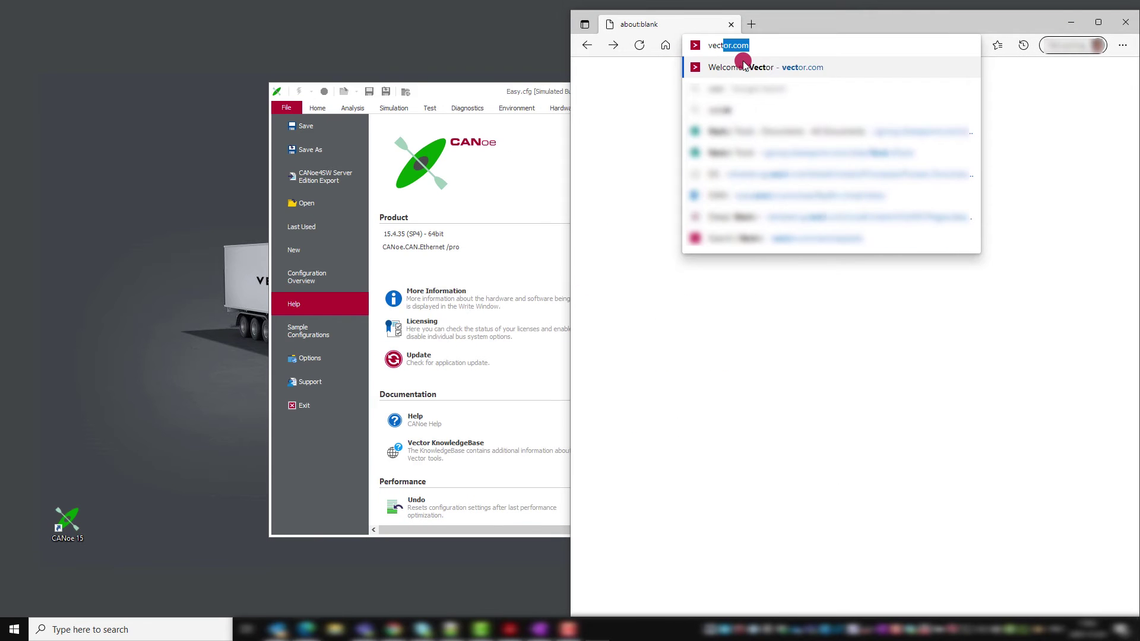
type("or.com/servicepacks")
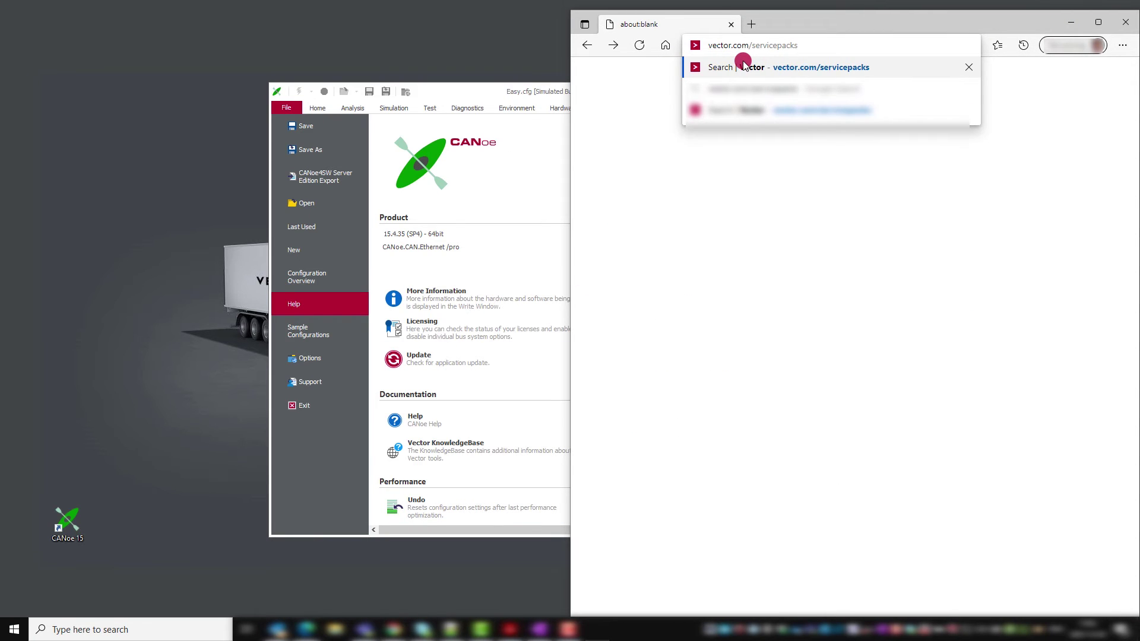
key("Return")
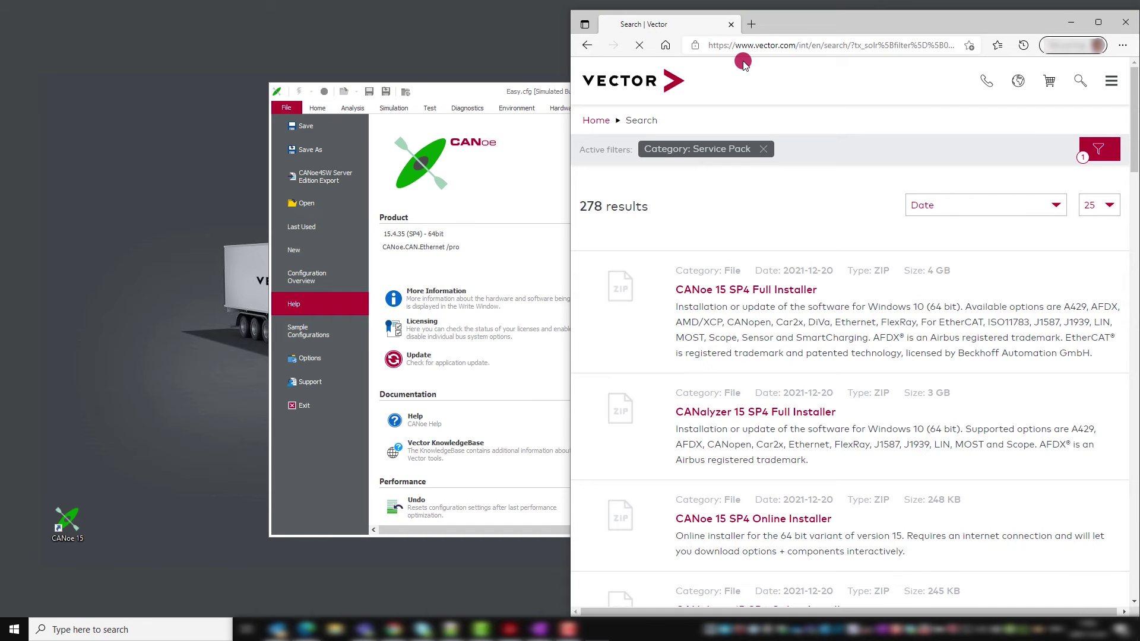
- Filter the service pack results to the CANoe product and sort them by Date
left_click(1097, 153)
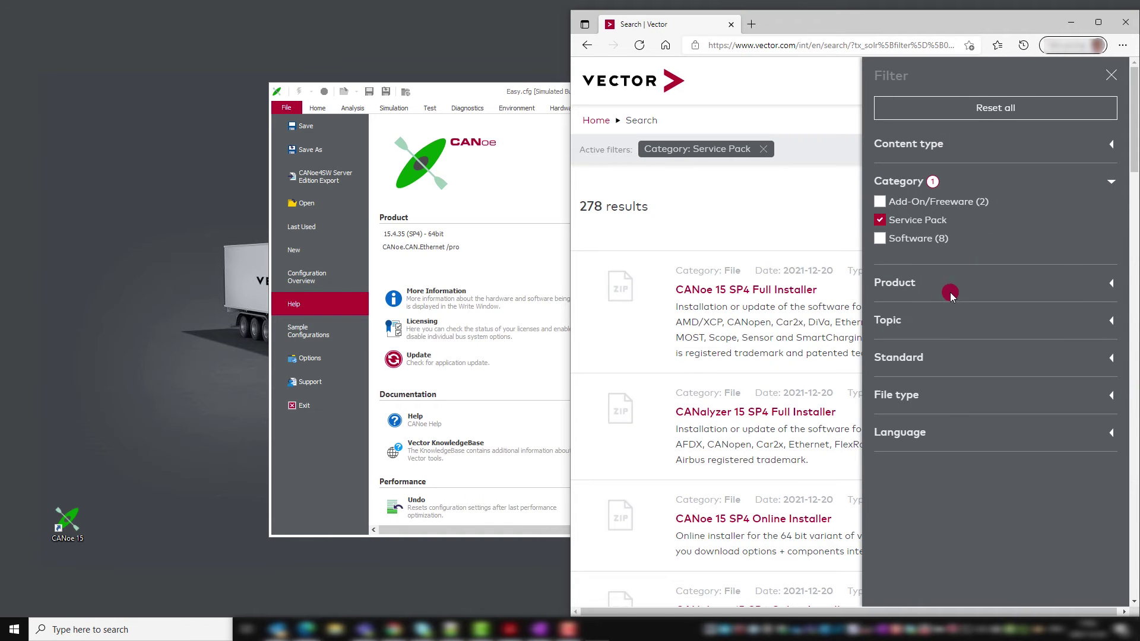
left_click(1089, 284)
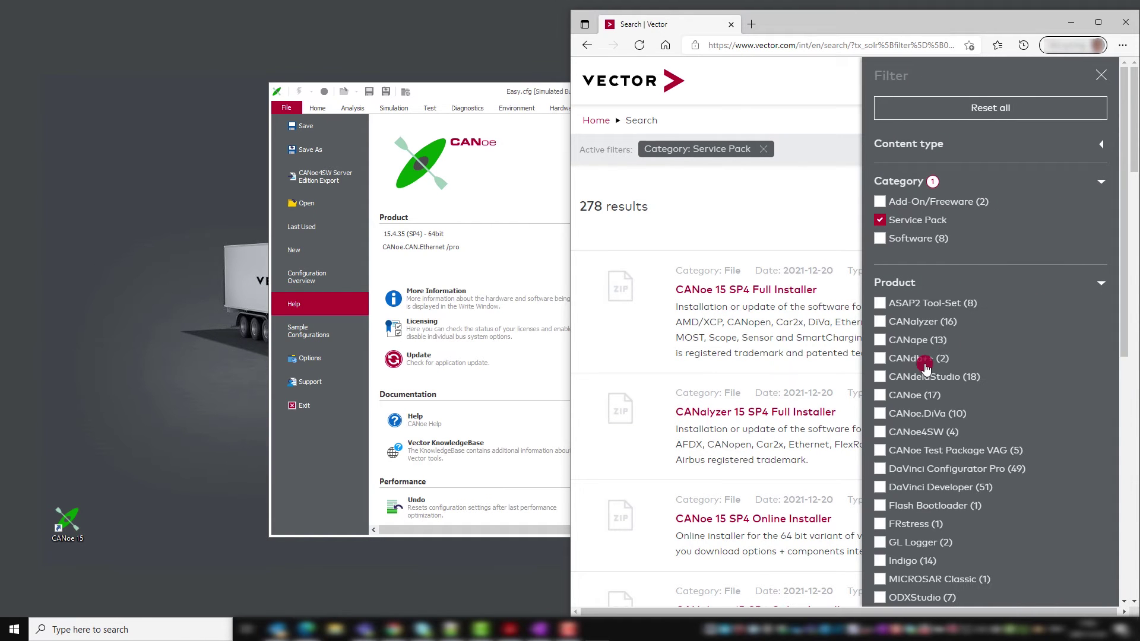
left_click(914, 401)
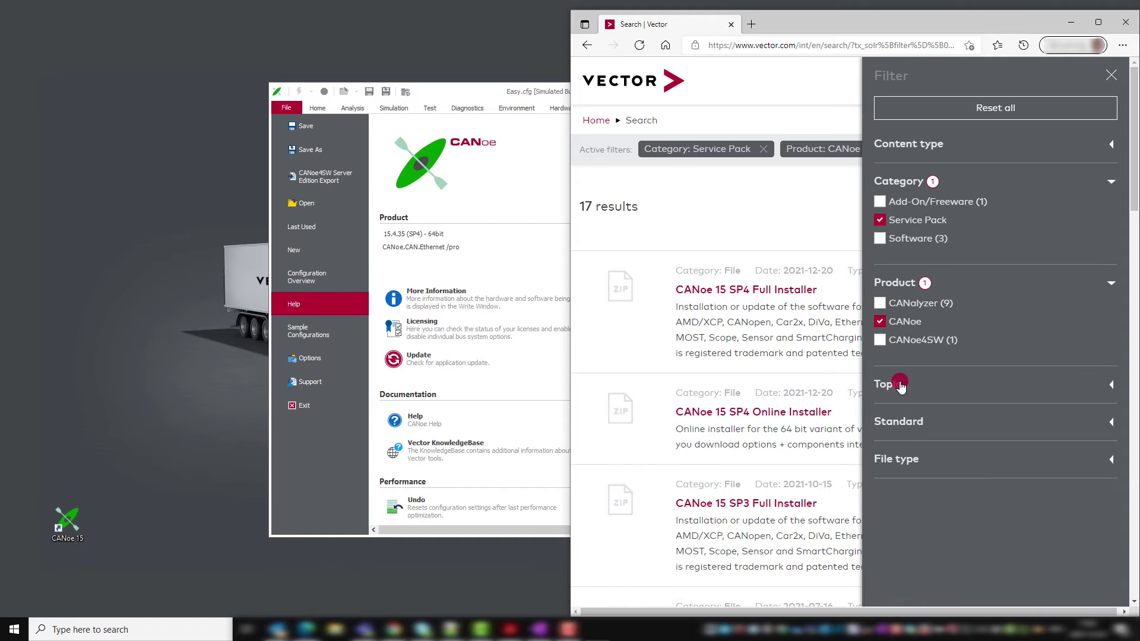
left_click(1109, 76)
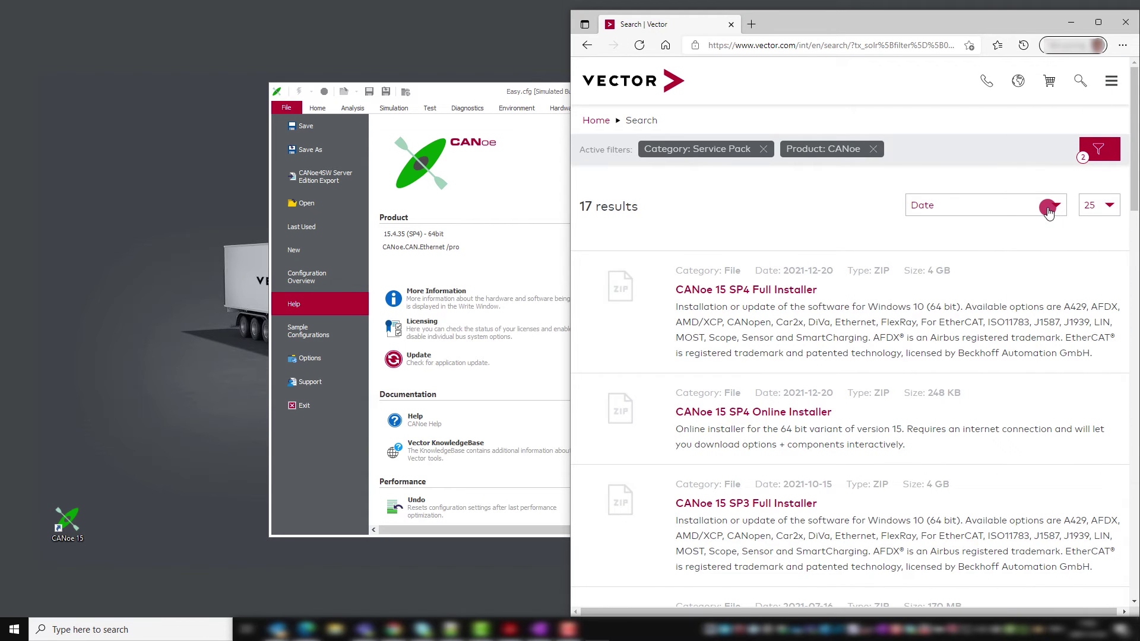
left_click(1044, 208)
left_click(927, 294)
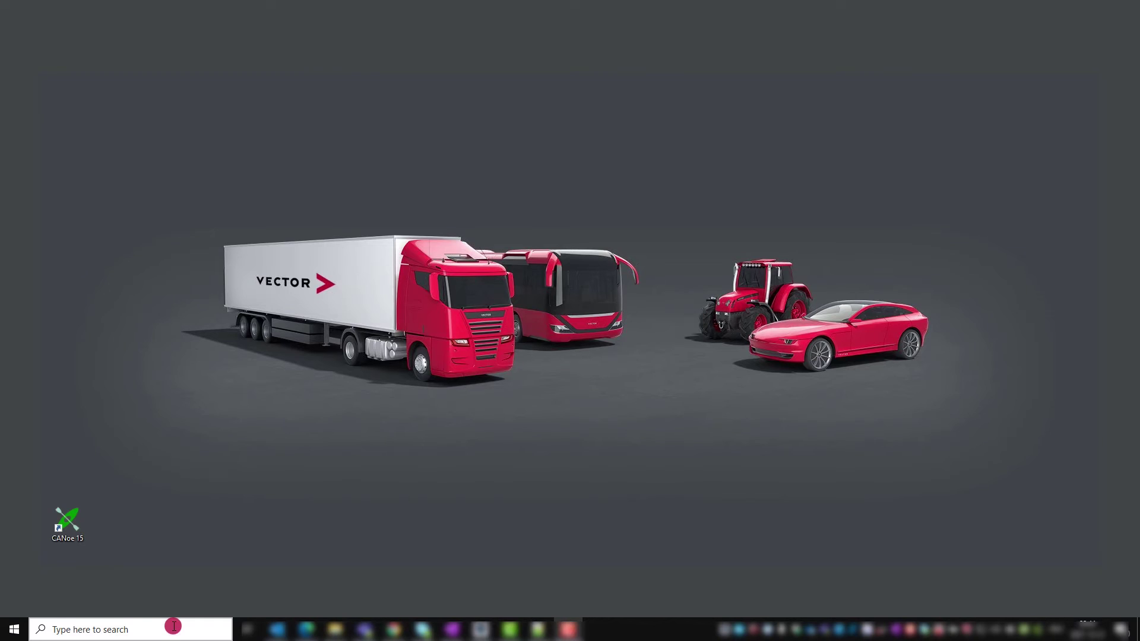
- Launch Vector License Client from a 'license' Start search and view its About showing Version 6.2
left_click(173, 625)
type("lic")
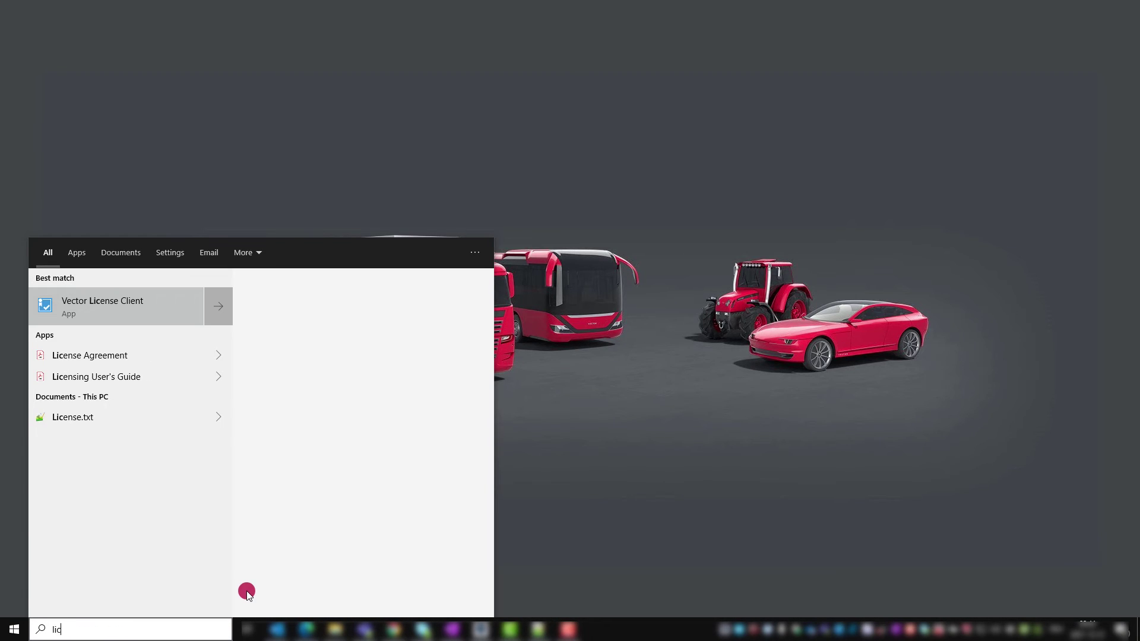
type("ense")
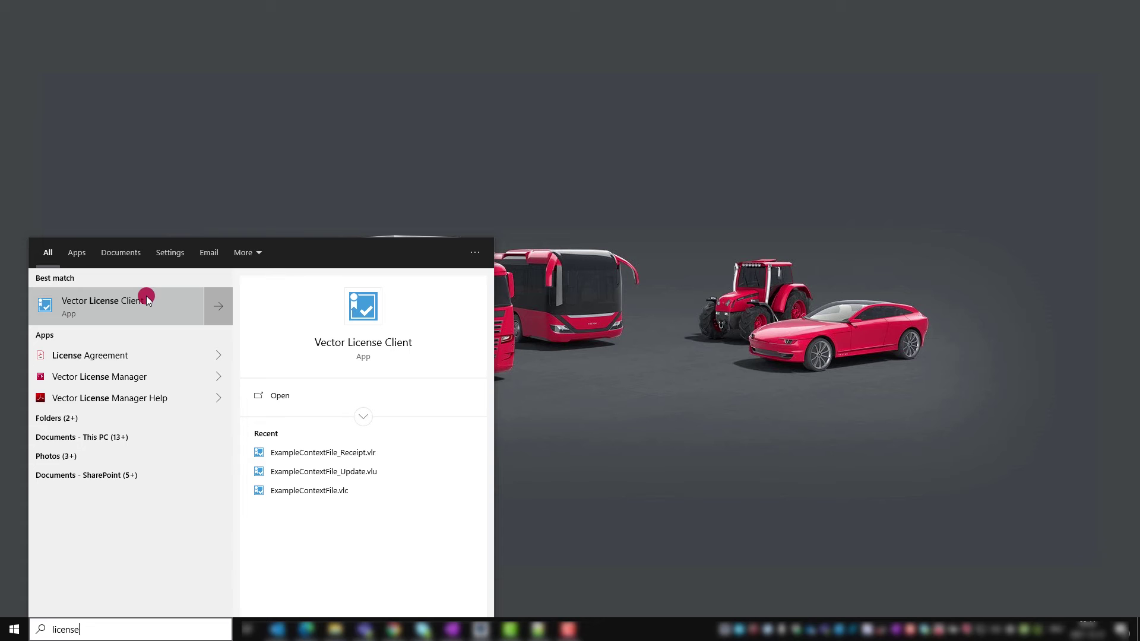
left_click(147, 300)
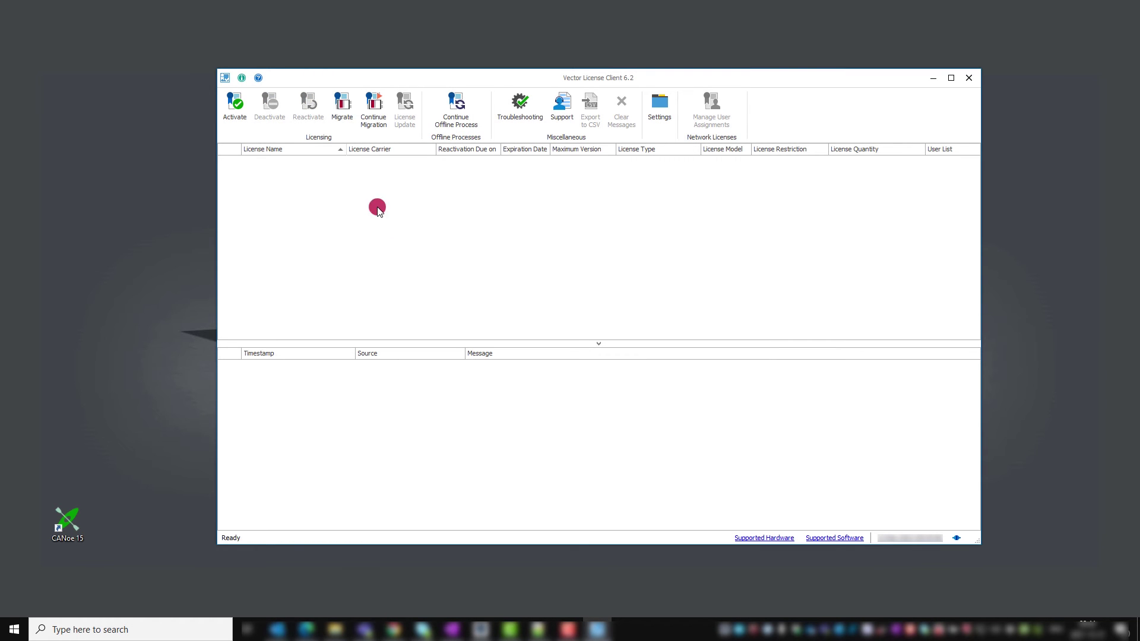
left_click(242, 78)
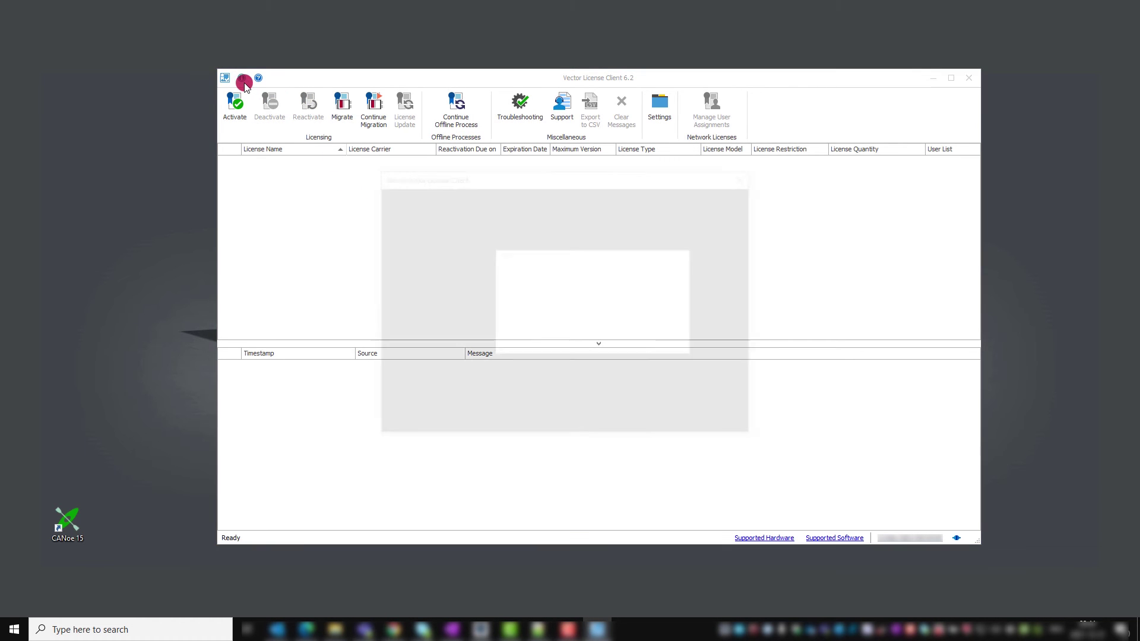
left_click(446, 272)
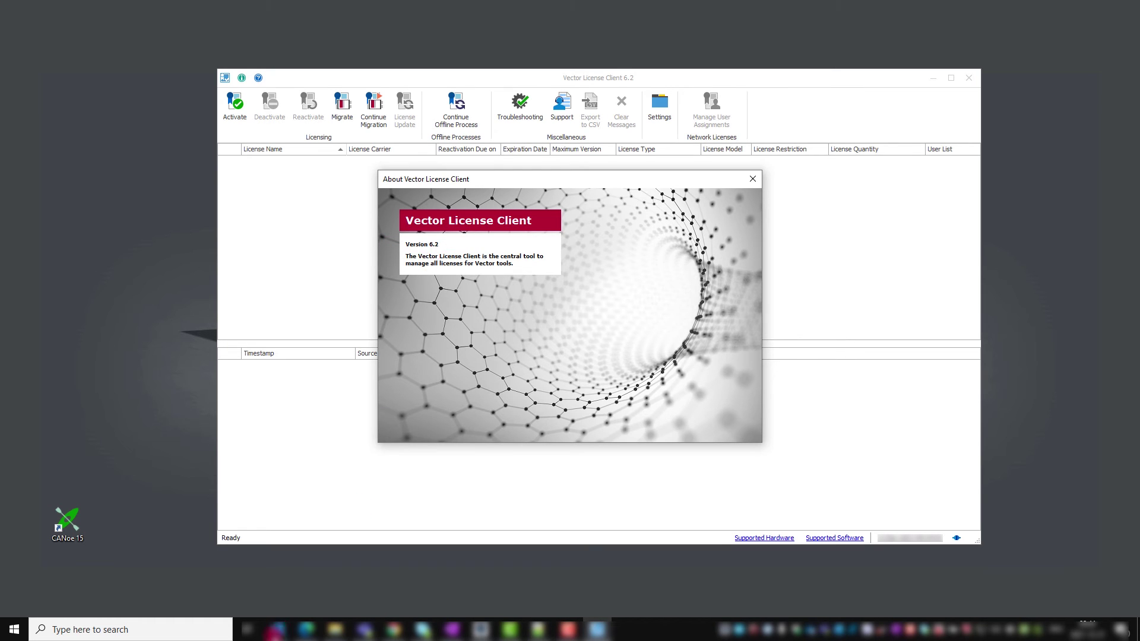
- Go to vector.com/vlc in Edge and open the downloaded VectorLicenseClientInstaller.zip
left_click(299, 625)
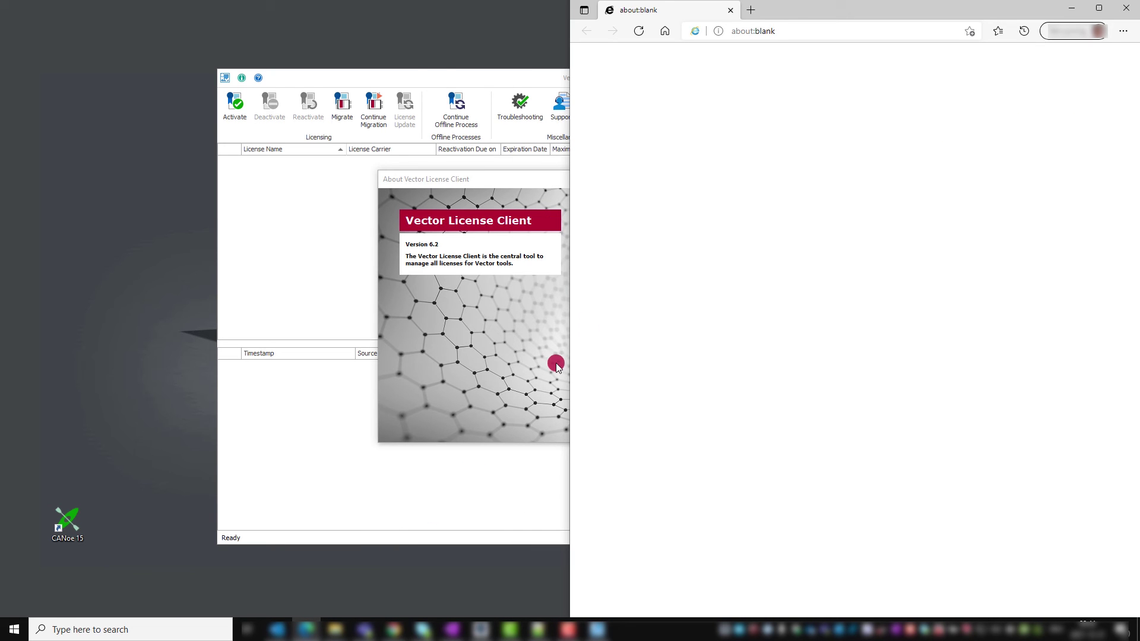
left_click(799, 28)
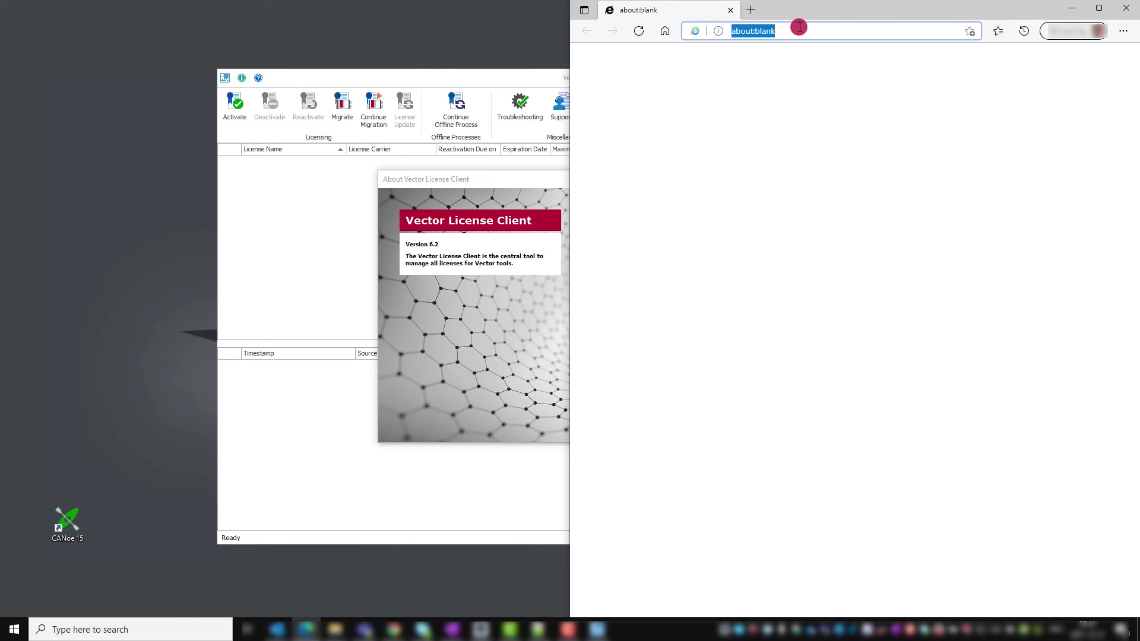
type("vector.")
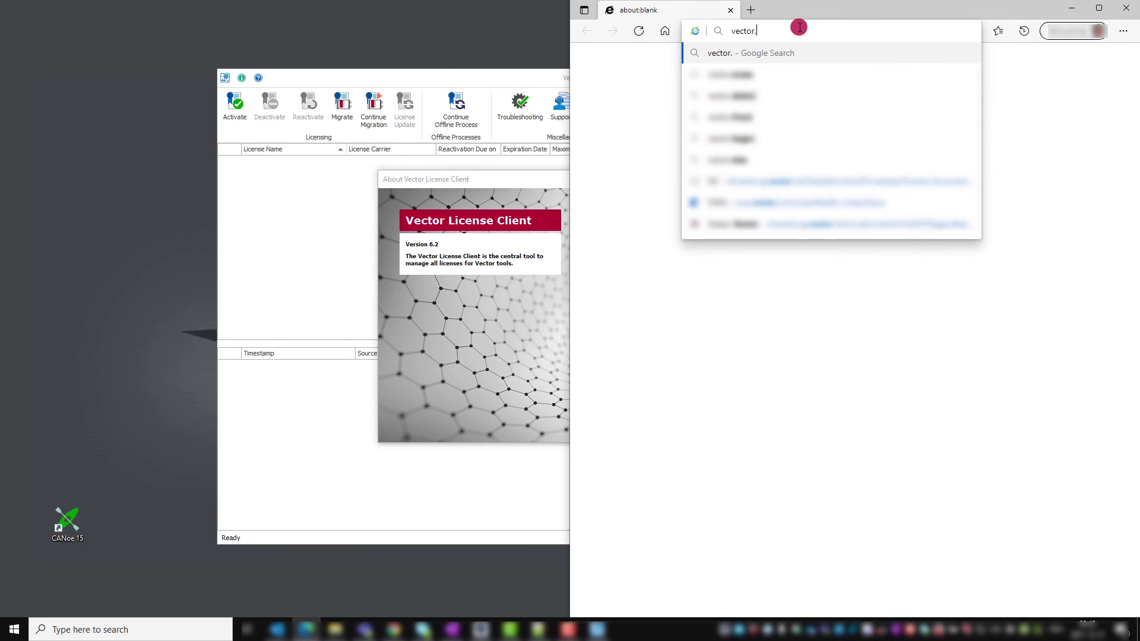
type("com/vl")
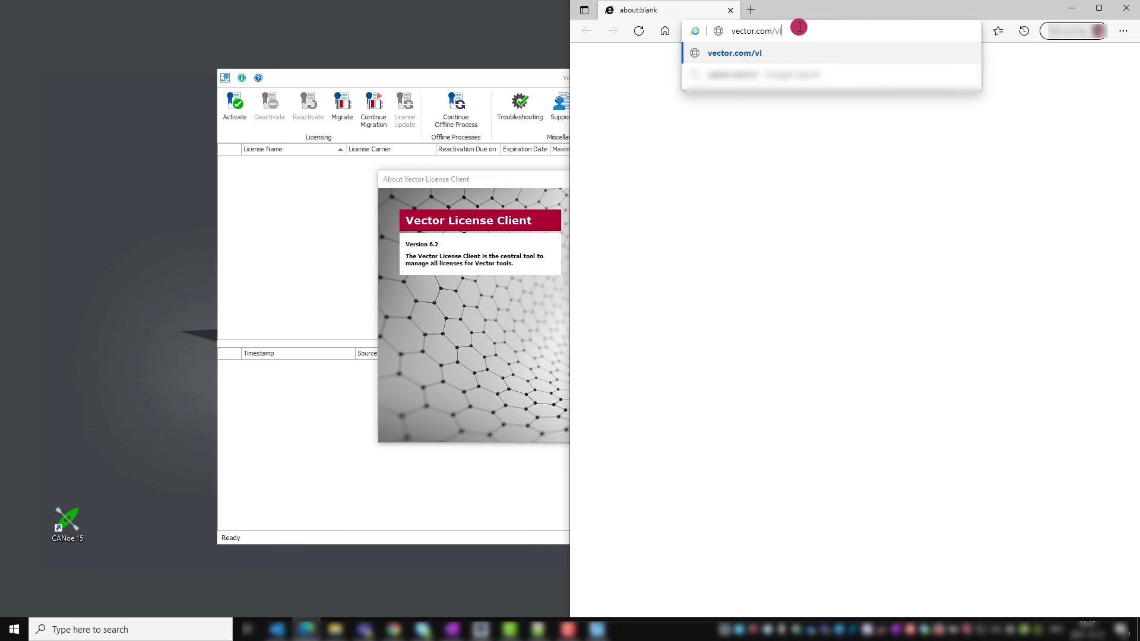
type("c")
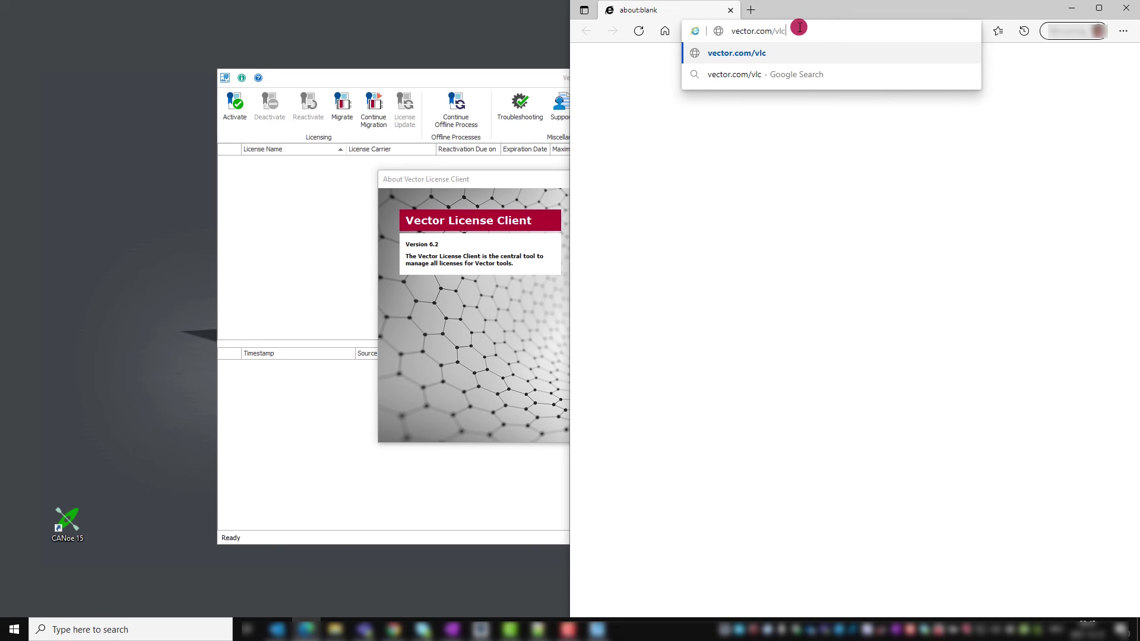
key("Return")
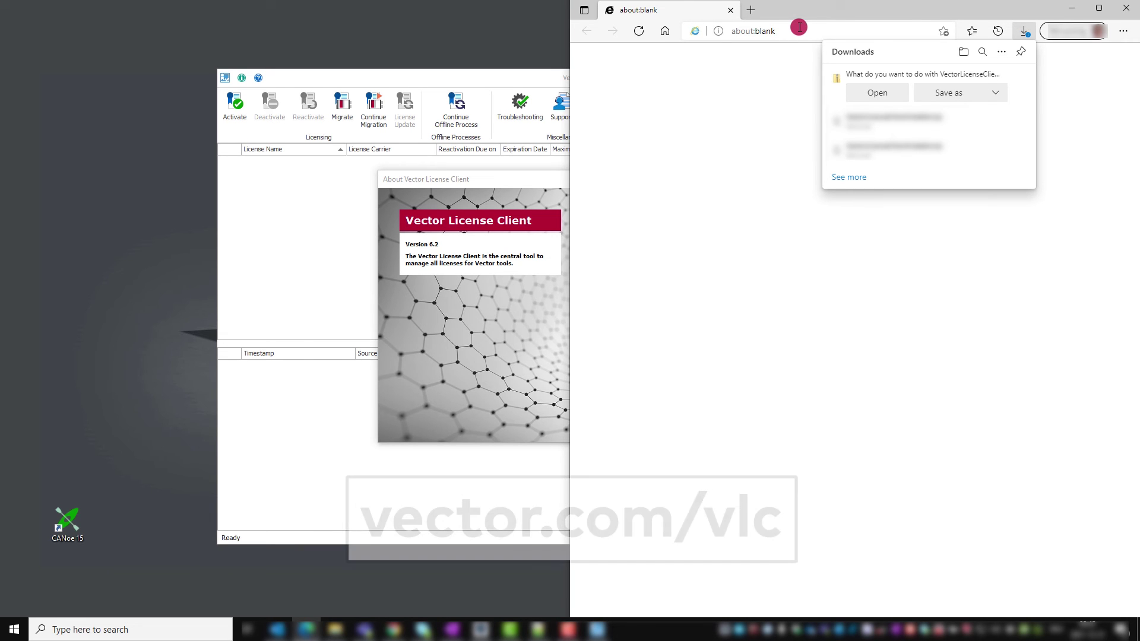
left_click(883, 94)
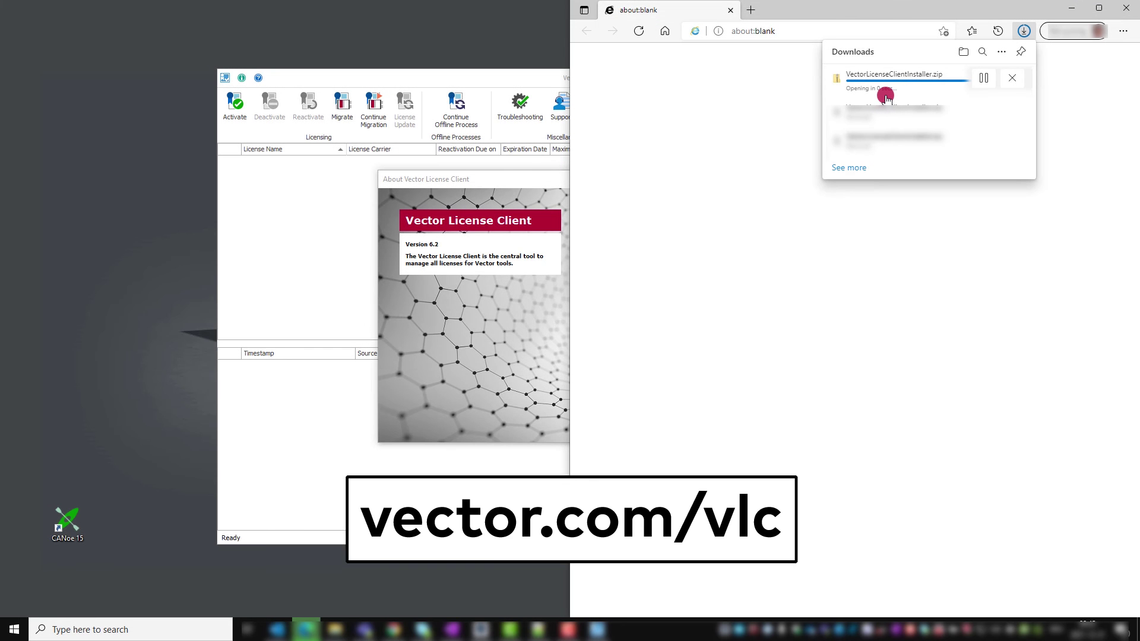